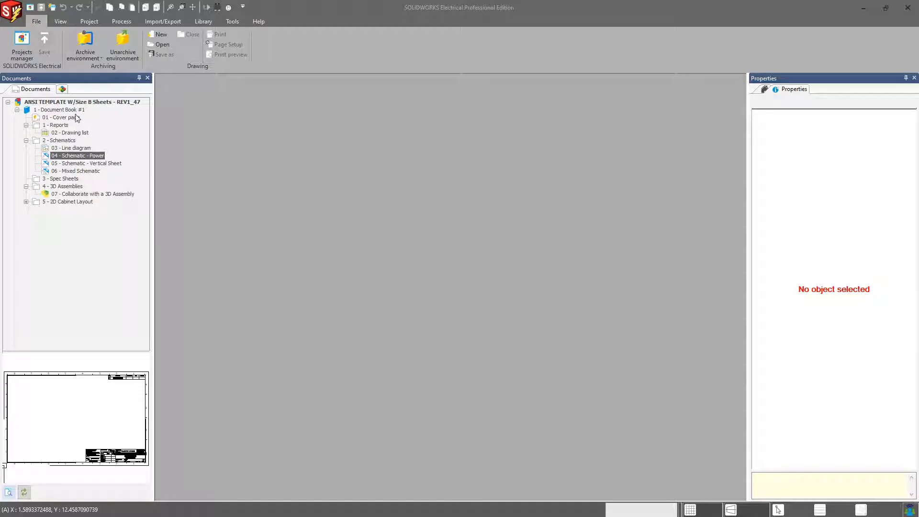
- Open the Configurations menu on the Project ribbon to list the configuration types
click(83, 23)
click(76, 50)
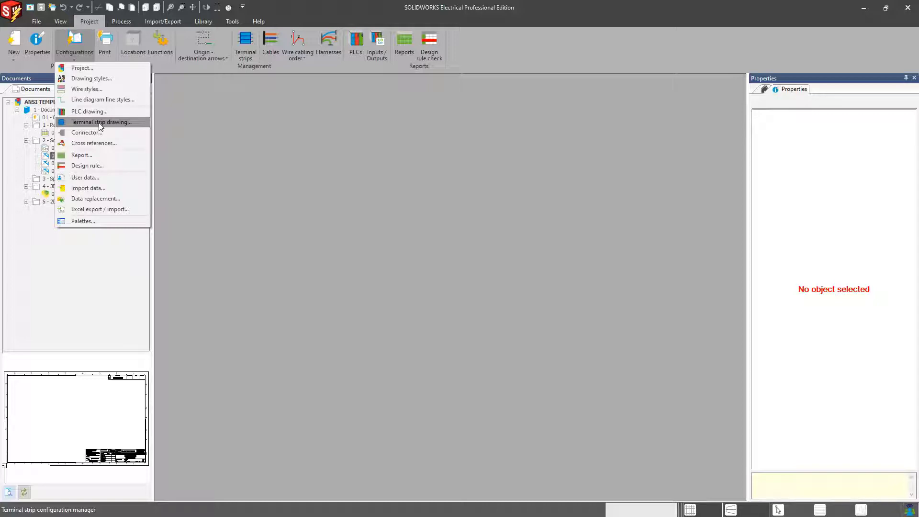
- Open the terminal strip drawing configuration manager and select the DIN_Horizontal_Imperial application configuration
click(98, 123)
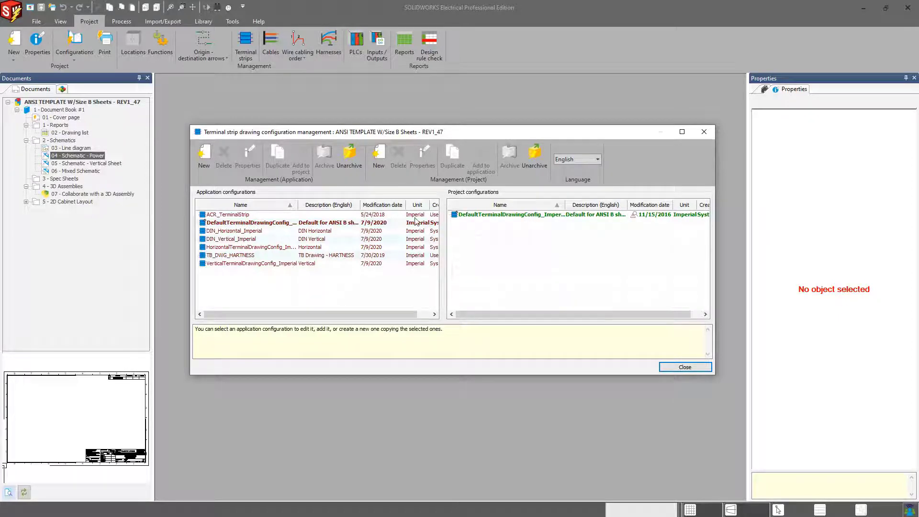
drag(267, 132, 265, 131)
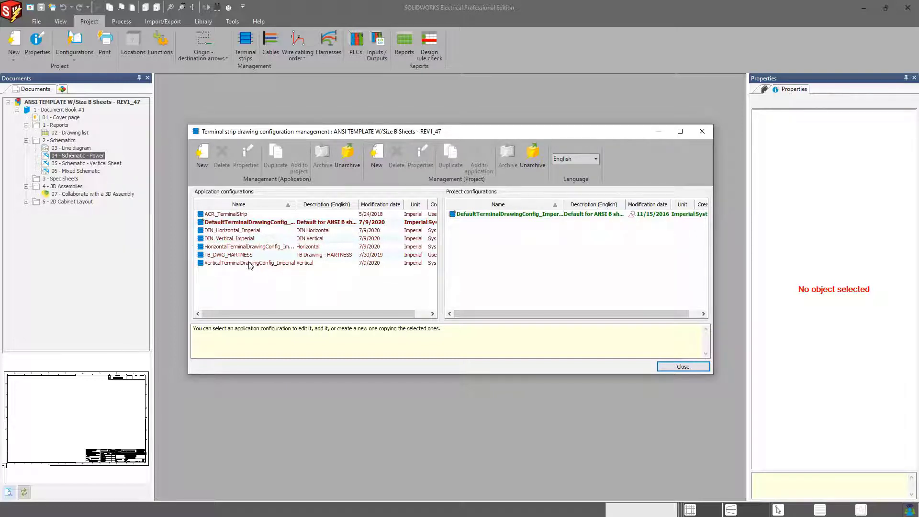
click(79, 56)
click(79, 56)
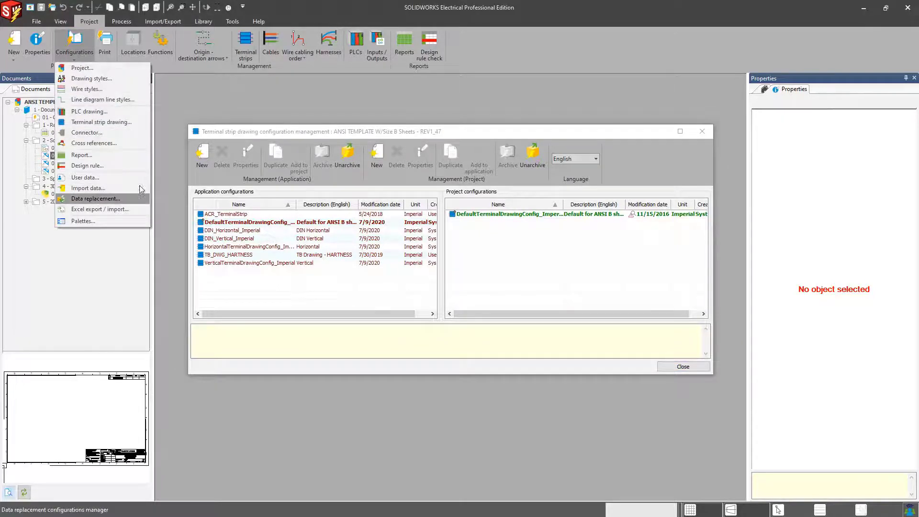
click(262, 133)
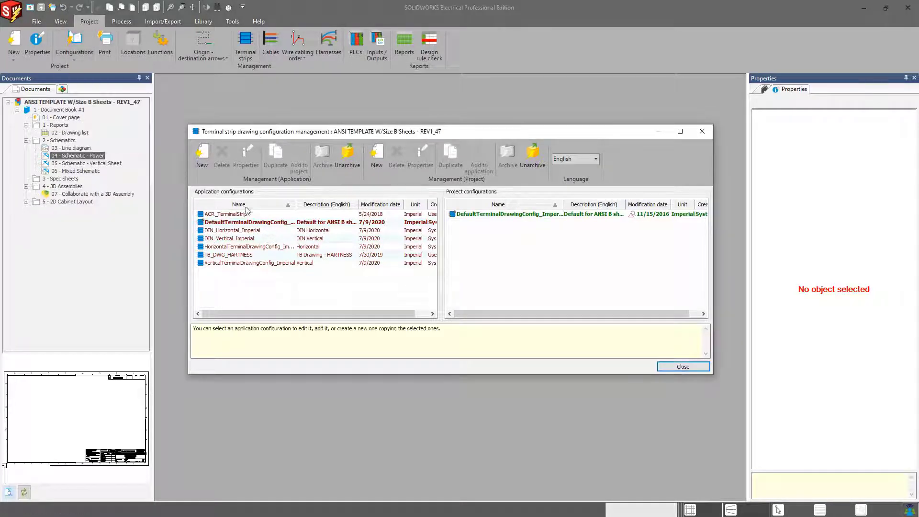
click(244, 229)
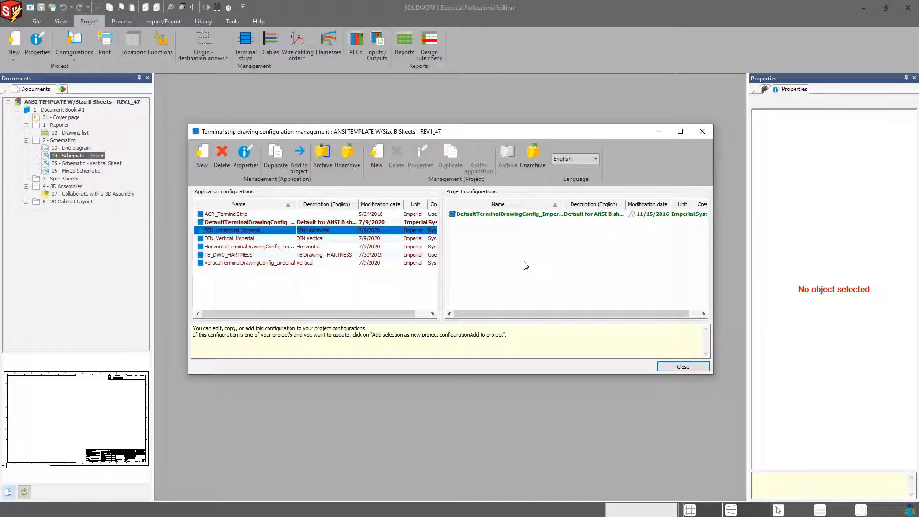
click(532, 216)
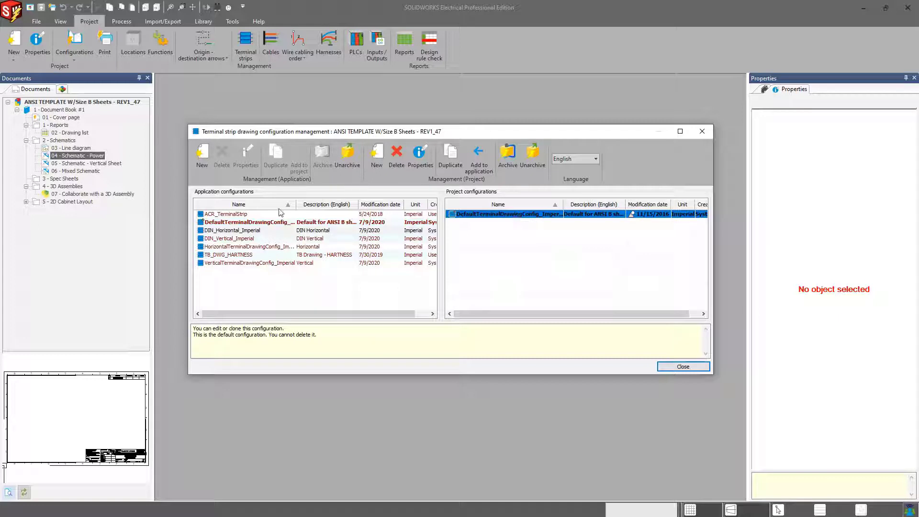
click(261, 231)
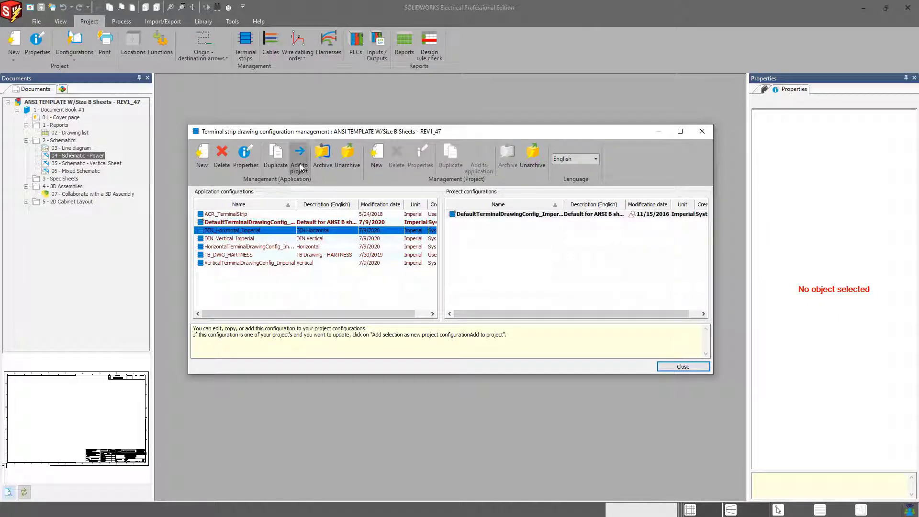
click(511, 232)
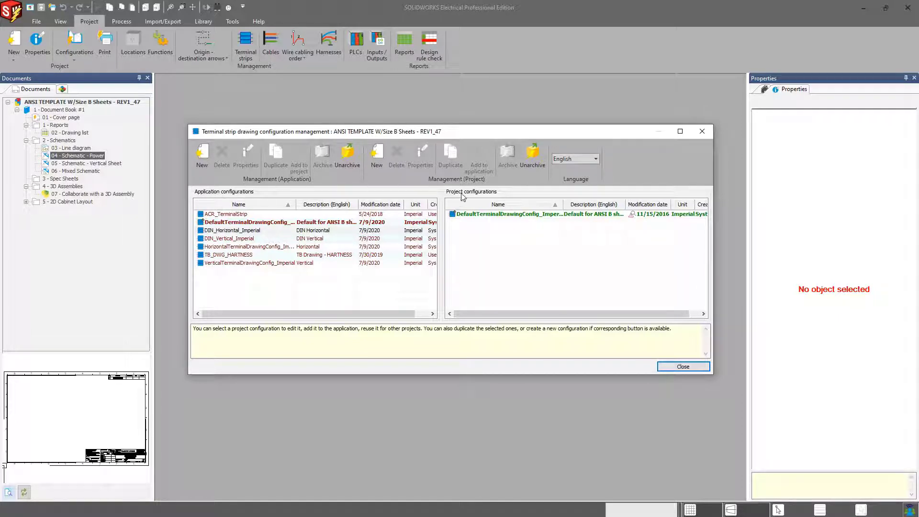
- Edit DefaultTerminalDrawingConfig_Imperial and maximize its editor window
double_click(498, 216)
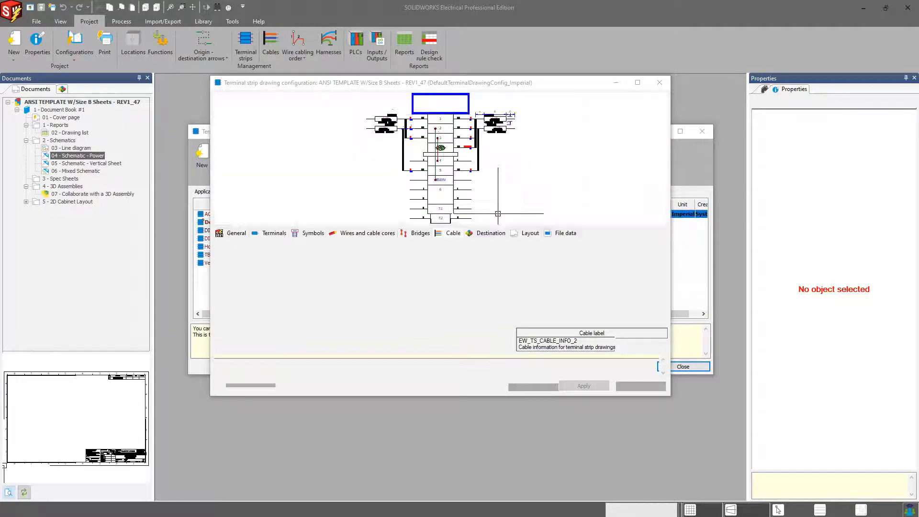
double_click(428, 83)
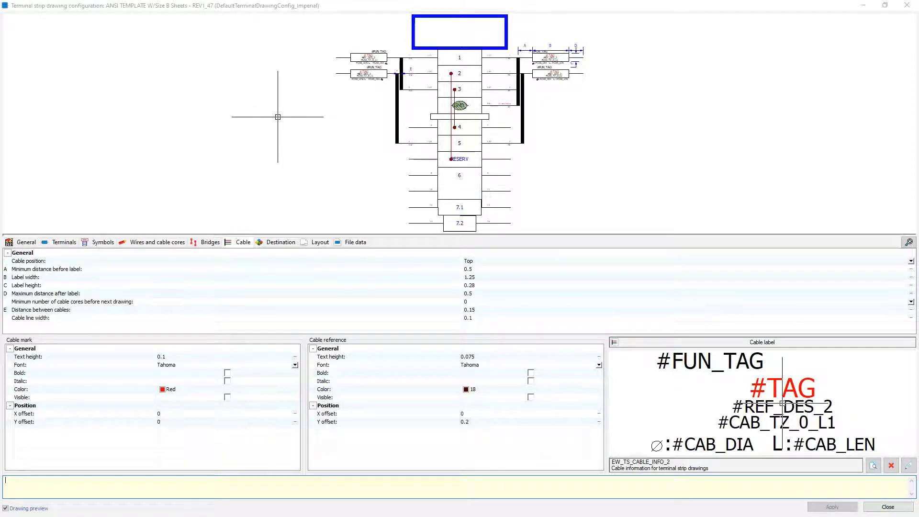
- Review the General descriptions and Terminals dimensions, zooming the strip preview
click(25, 243)
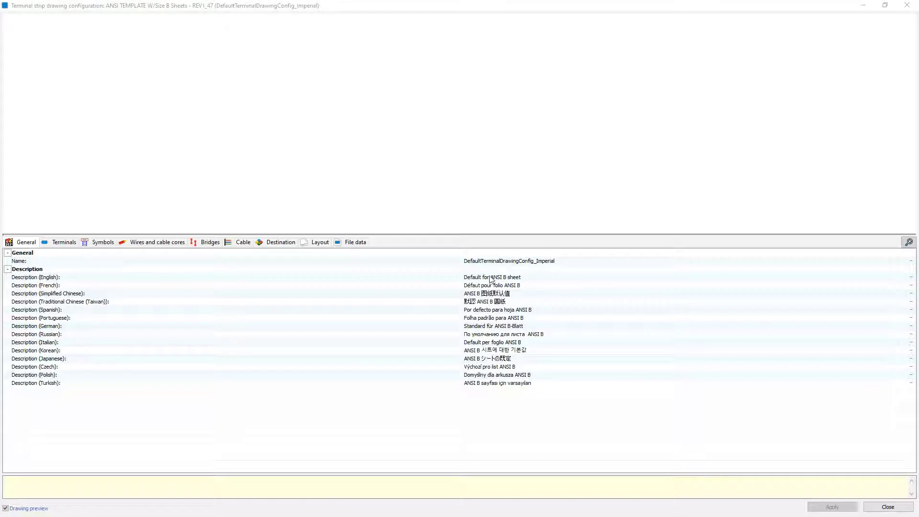
click(59, 243)
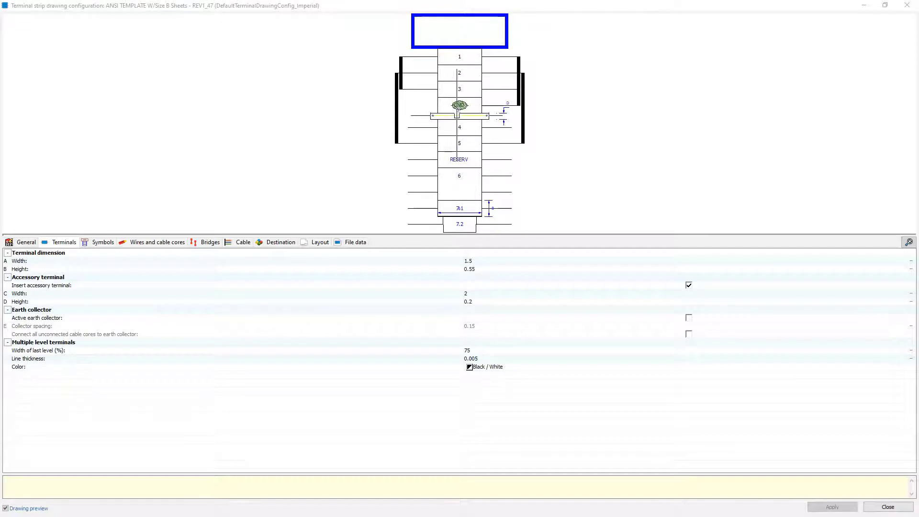
scroll(459, 117, up, 2)
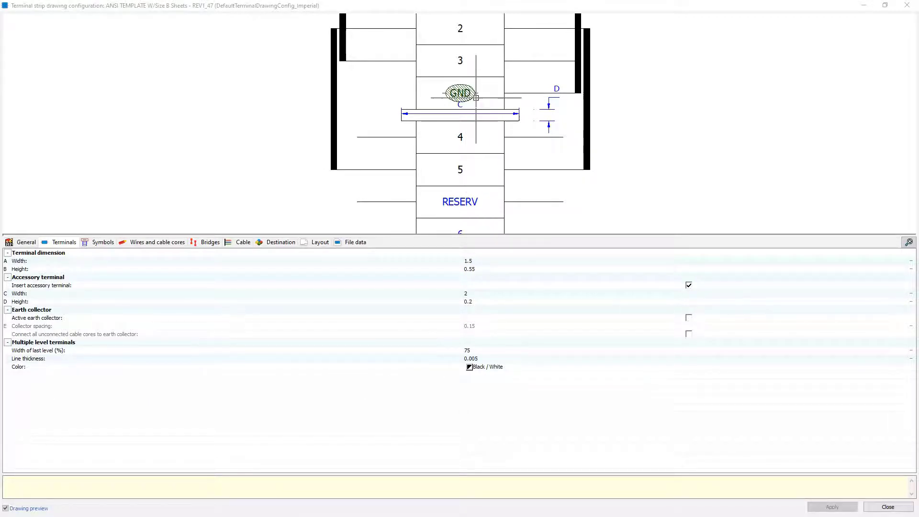
scroll(476, 98, down, 3)
scroll(462, 116, up, 4)
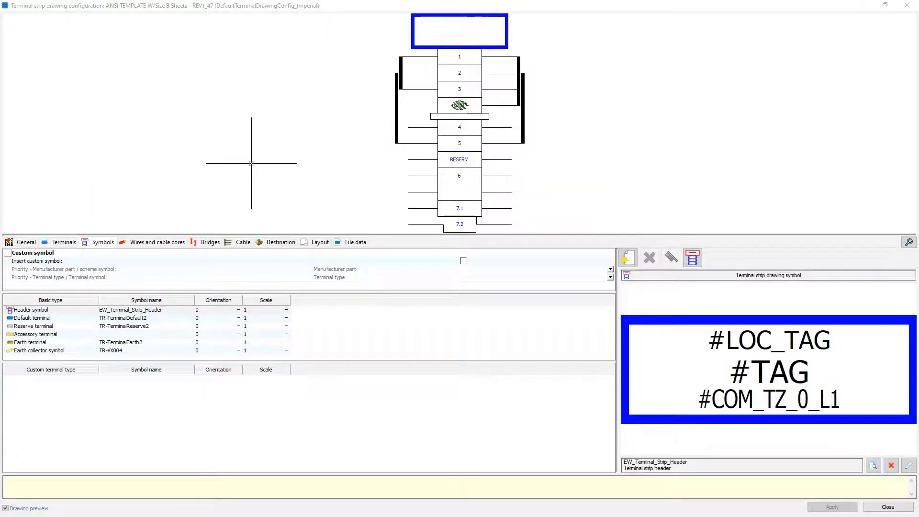
- Enlarge the settings area and zoom the preview of terminals 1–6, GND, RESERV, 7.1 and 7.2
drag(230, 233, 232, 209)
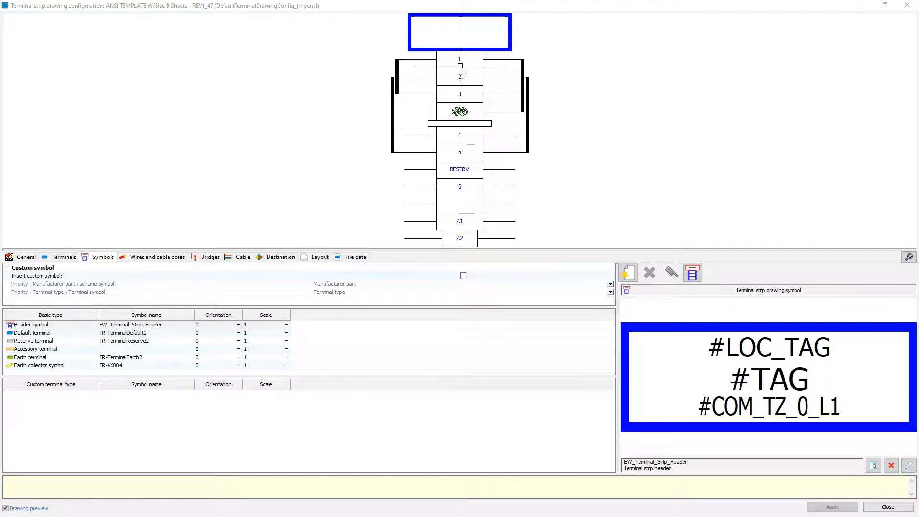
scroll(453, 70, up, 2)
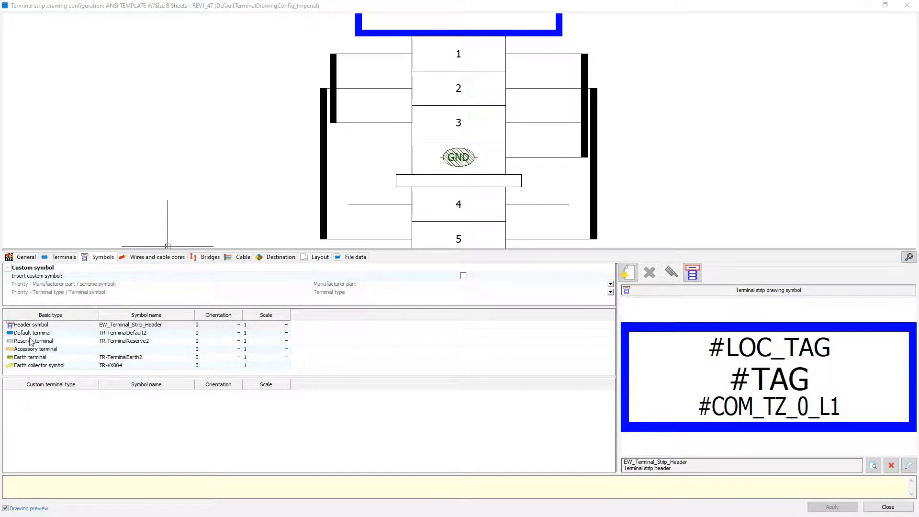
scroll(466, 169, down, 5)
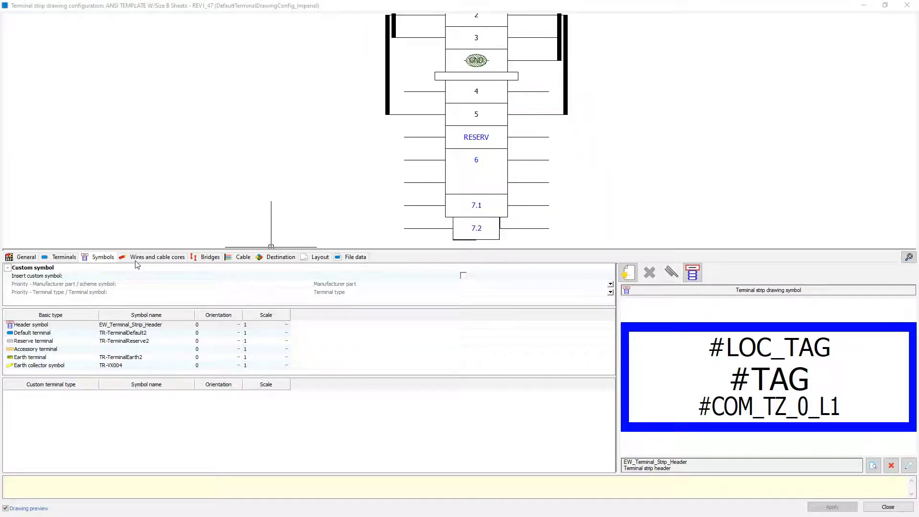
- Inspect wire and cable core mark settings in a zoomed preview, then show bridge settings (dot diameter 0.1, offset 0.125)
click(153, 257)
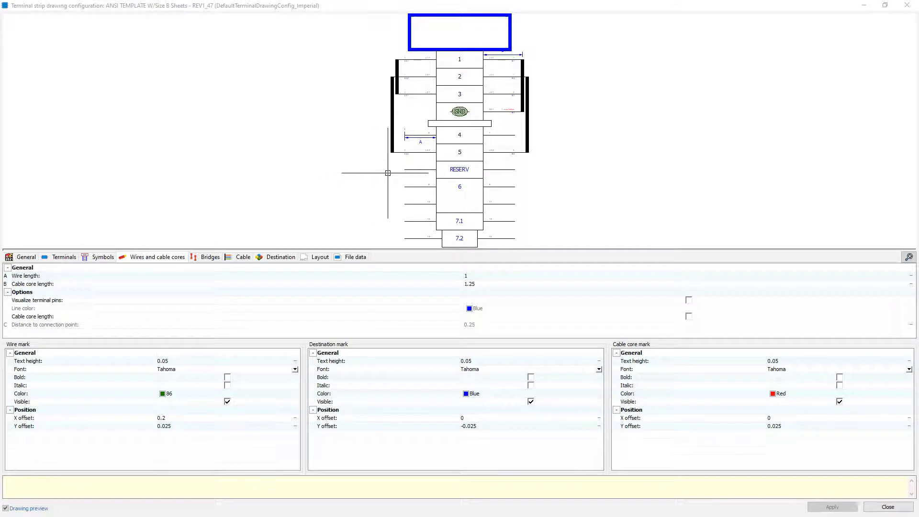
scroll(505, 80, up, 5)
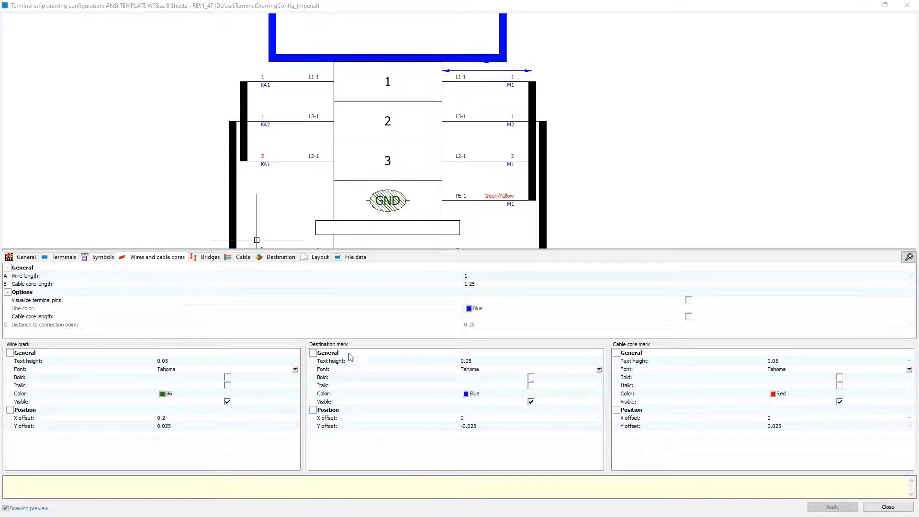
scroll(424, 110, up, 3)
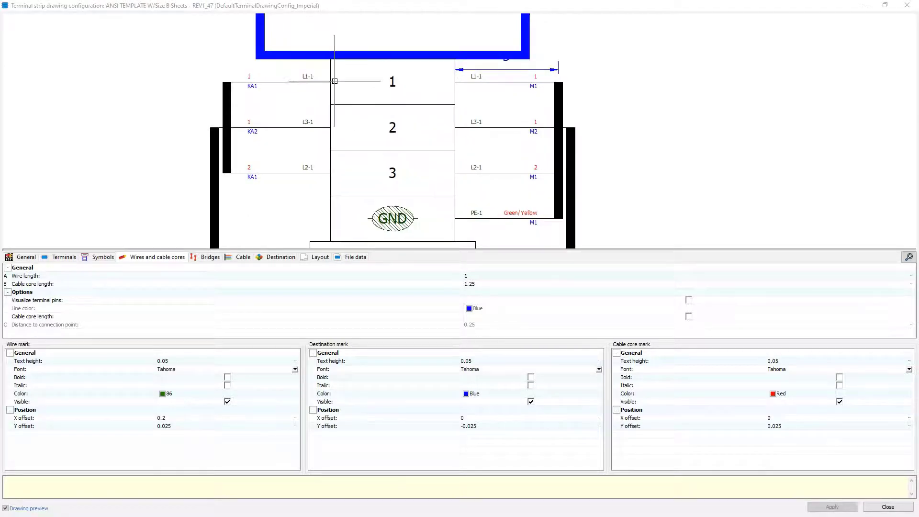
scroll(421, 120, up, 2)
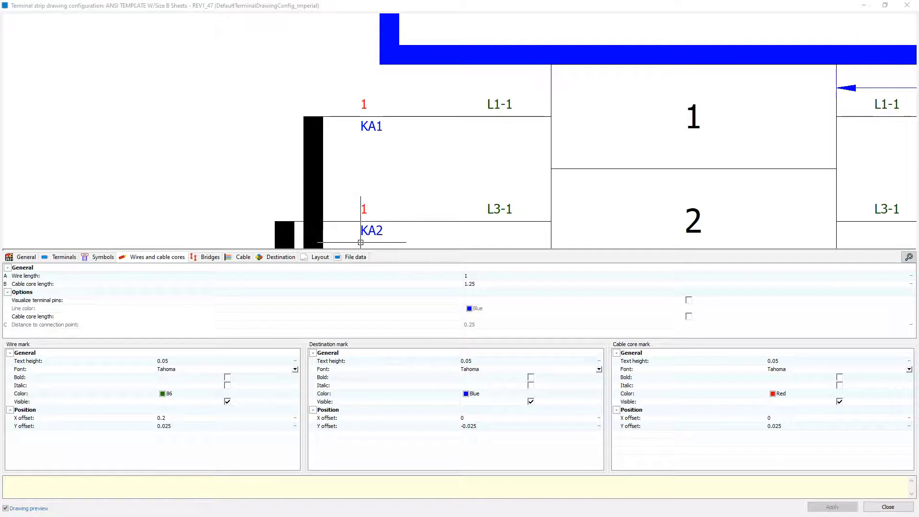
click(211, 257)
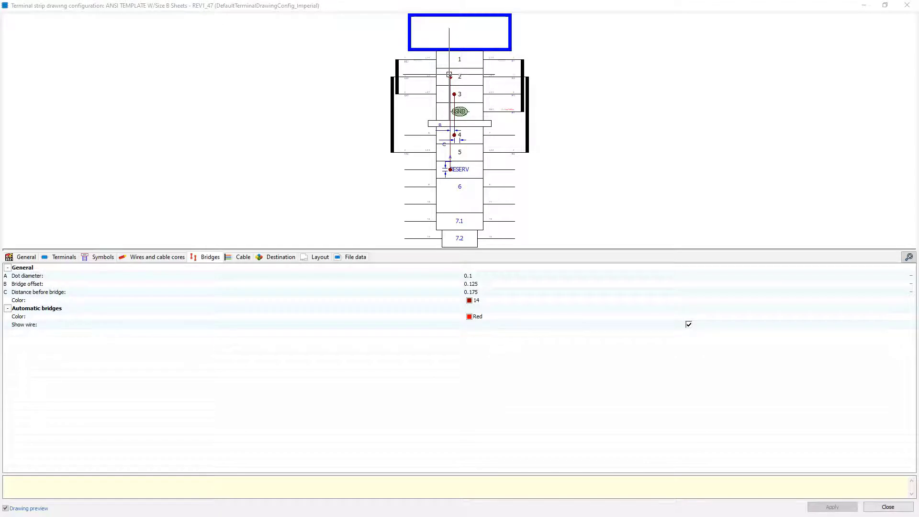
- Inspect cable labels in the zoomed preview, then show Scheme destination settings with core length 0.75 and box length 1.5
click(236, 257)
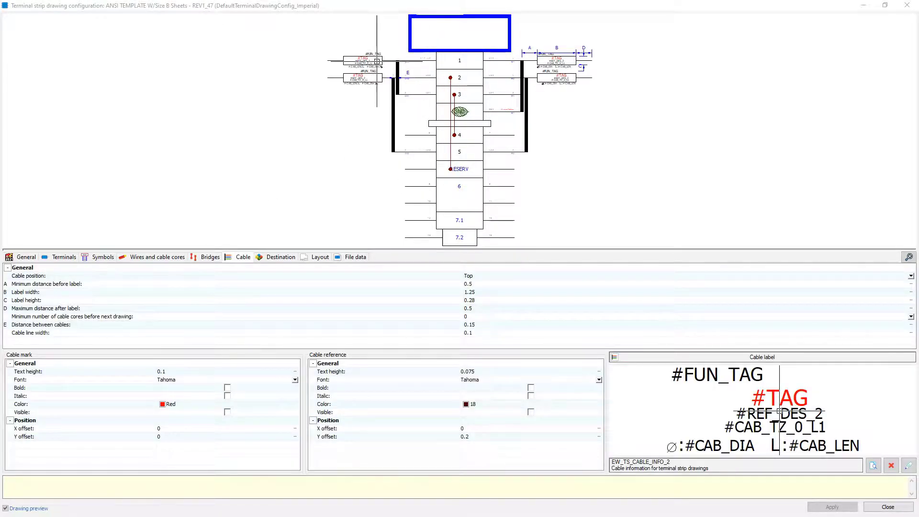
scroll(377, 61, up, 3)
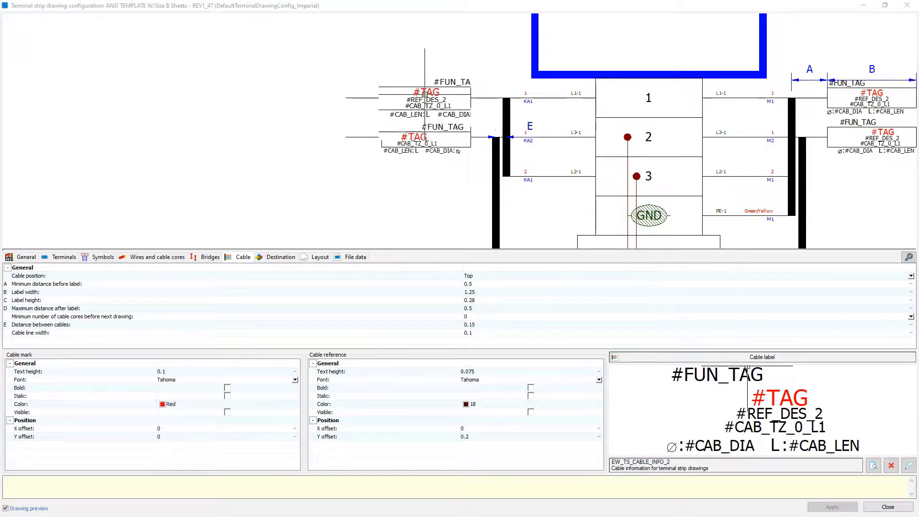
scroll(748, 367, up, 2)
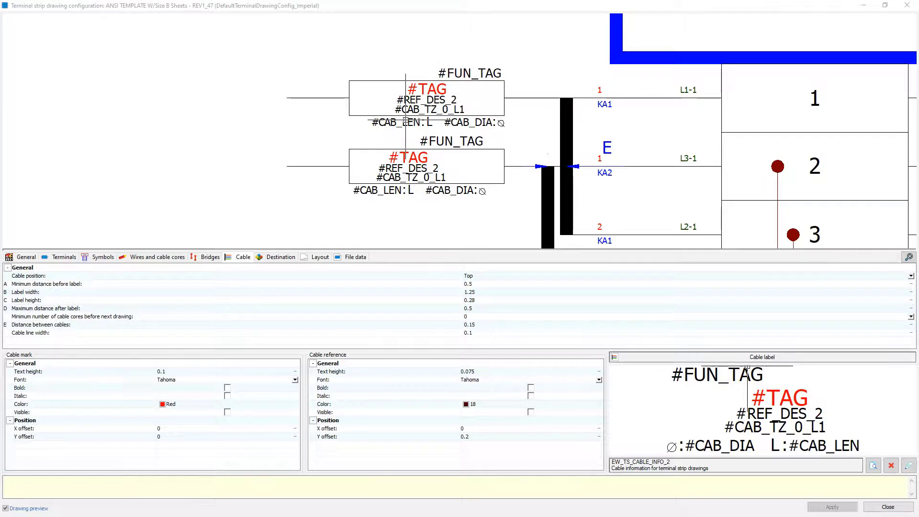
click(278, 257)
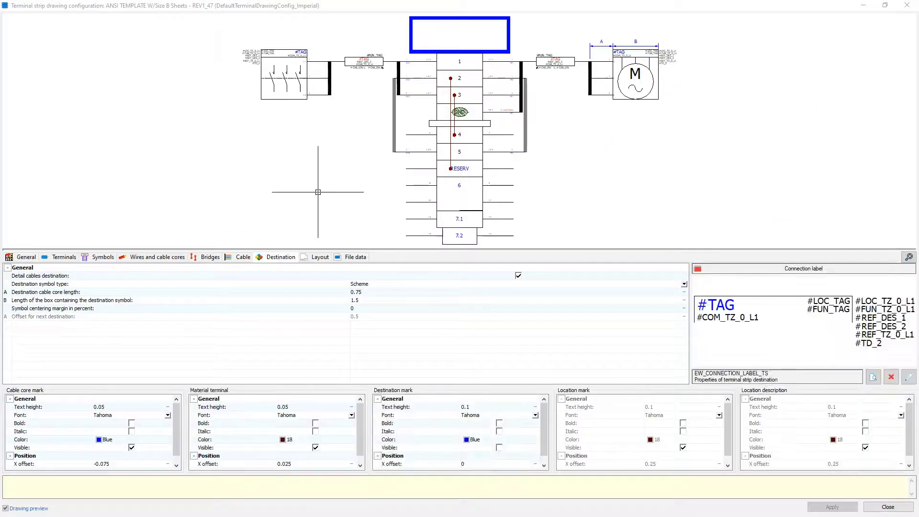
drag(392, 254, 405, 358)
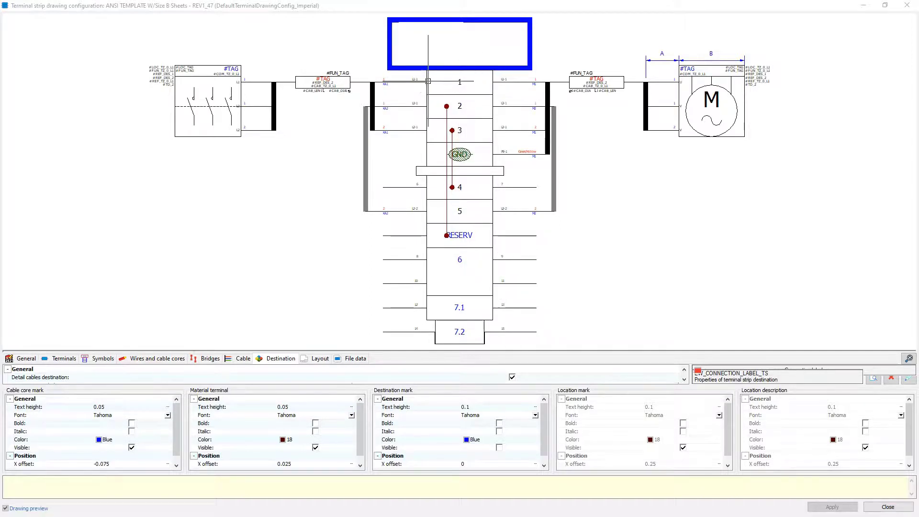
middle_drag(415, 116, 560, 161)
scroll(594, 176, up, 3)
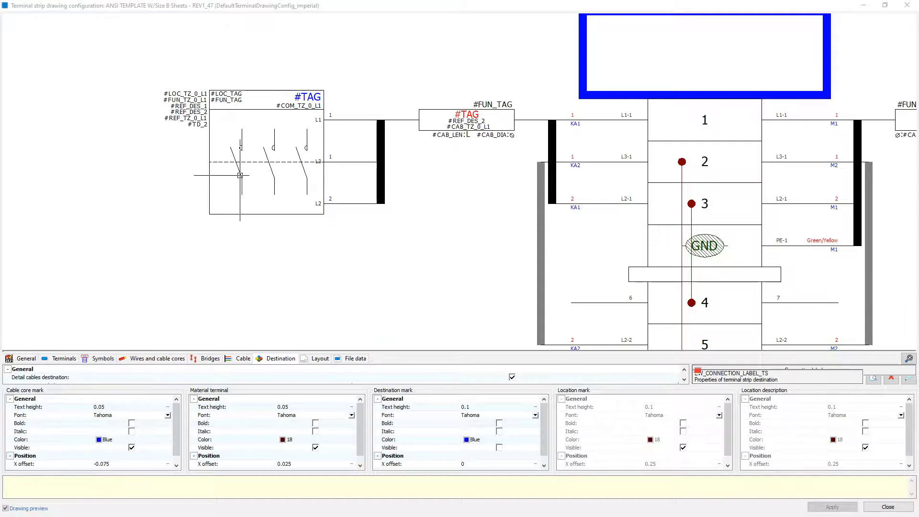
scroll(354, 139, down, 3)
middle_drag(352, 129, 359, 124)
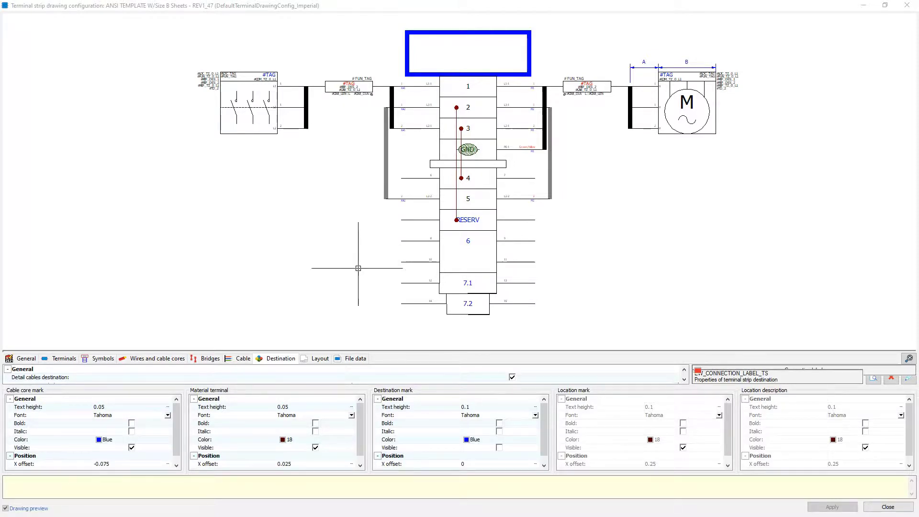
drag(397, 351, 427, 240)
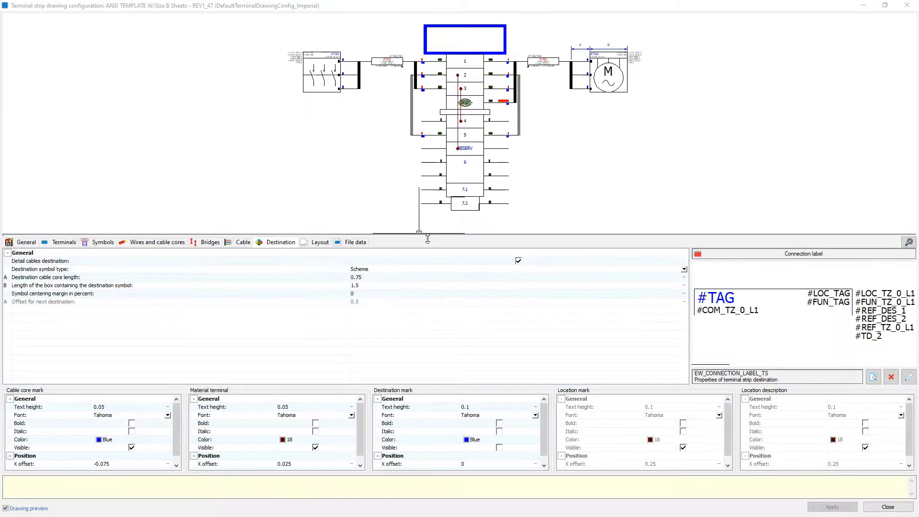
- Review the Layout orientation and title block, then the File data description using TER_TAG and TER_DESC
click(320, 247)
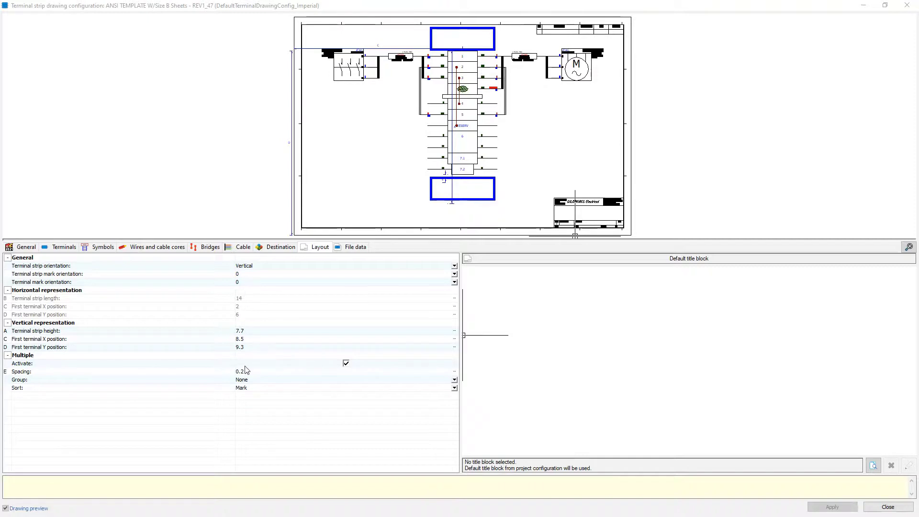
click(345, 254)
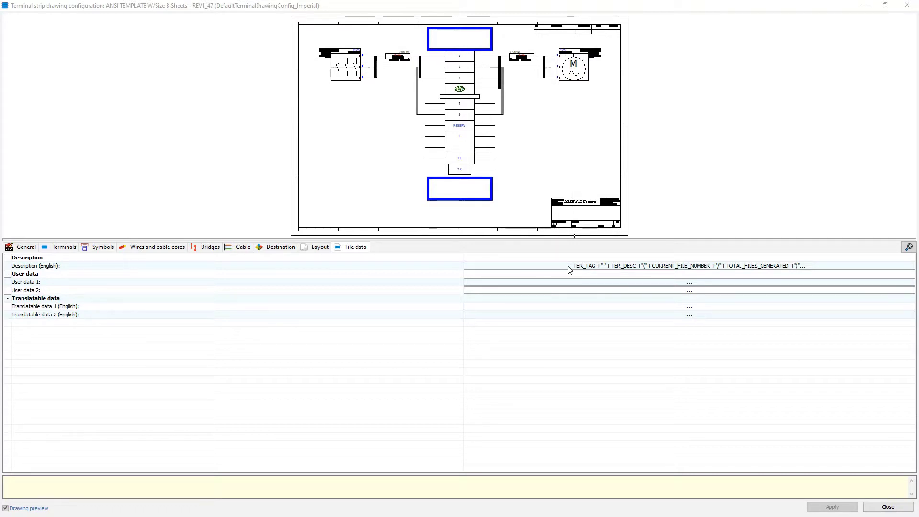
- View the General name and descriptions, then return to the Destination settings with the EW_CONNECTION_LABEL_TS label
click(33, 248)
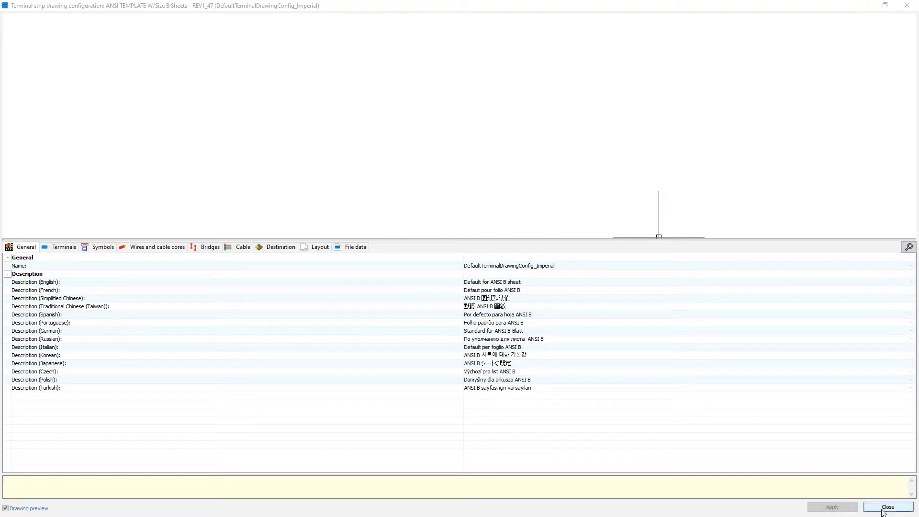
click(283, 247)
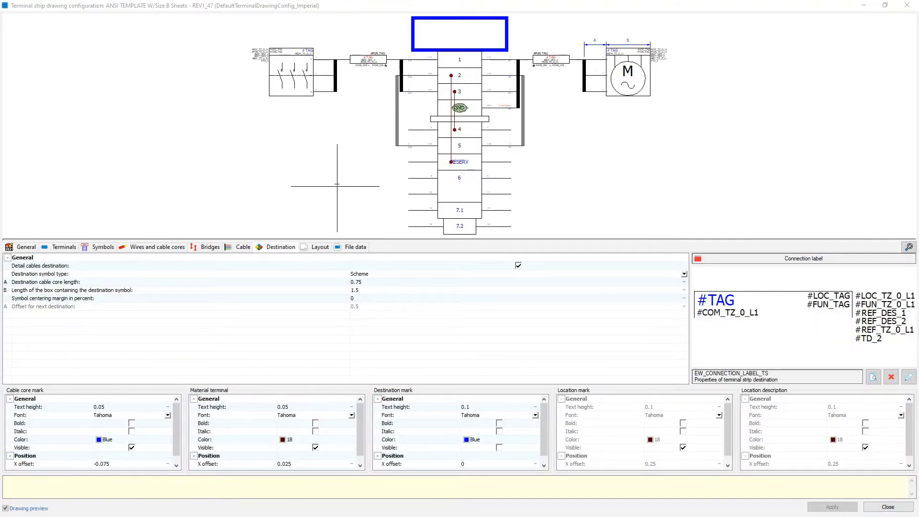